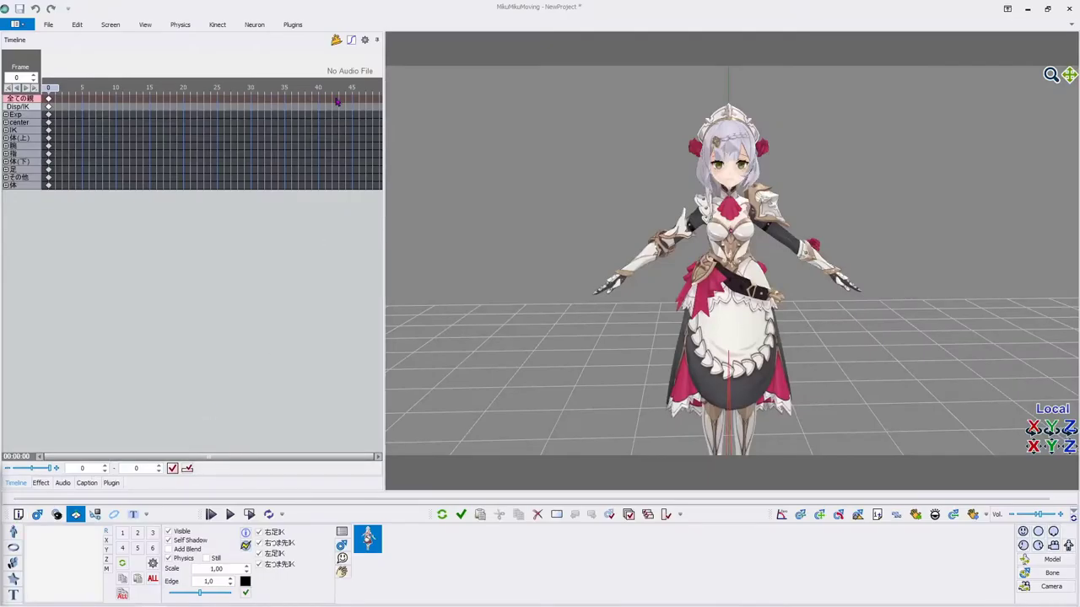
- Display the motion clips, place Clip 1 at frame 10 on Track0, and preview its playback
click(341, 43)
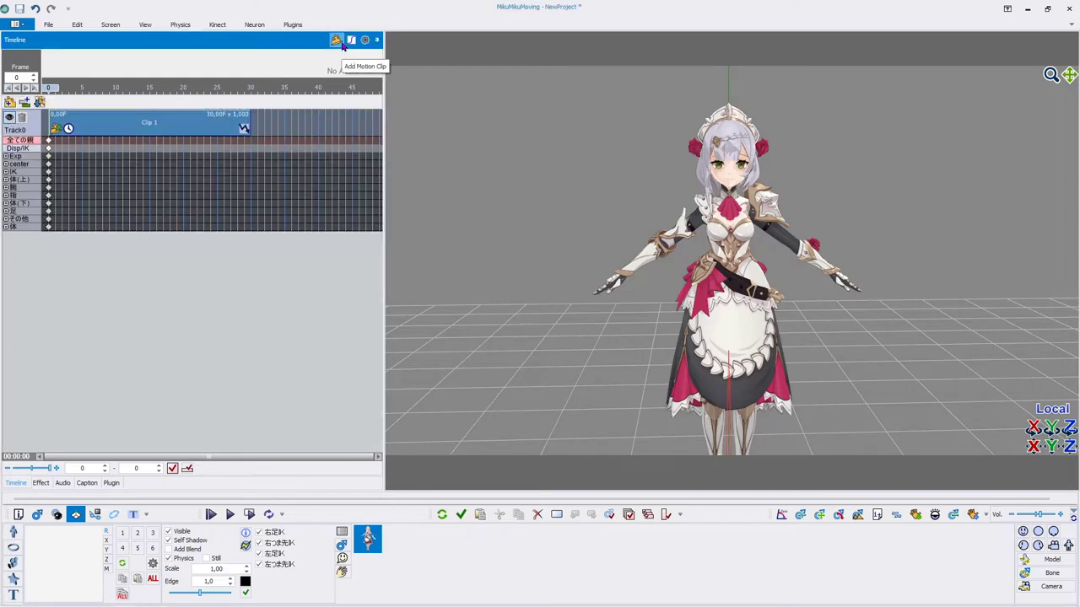
click(342, 44)
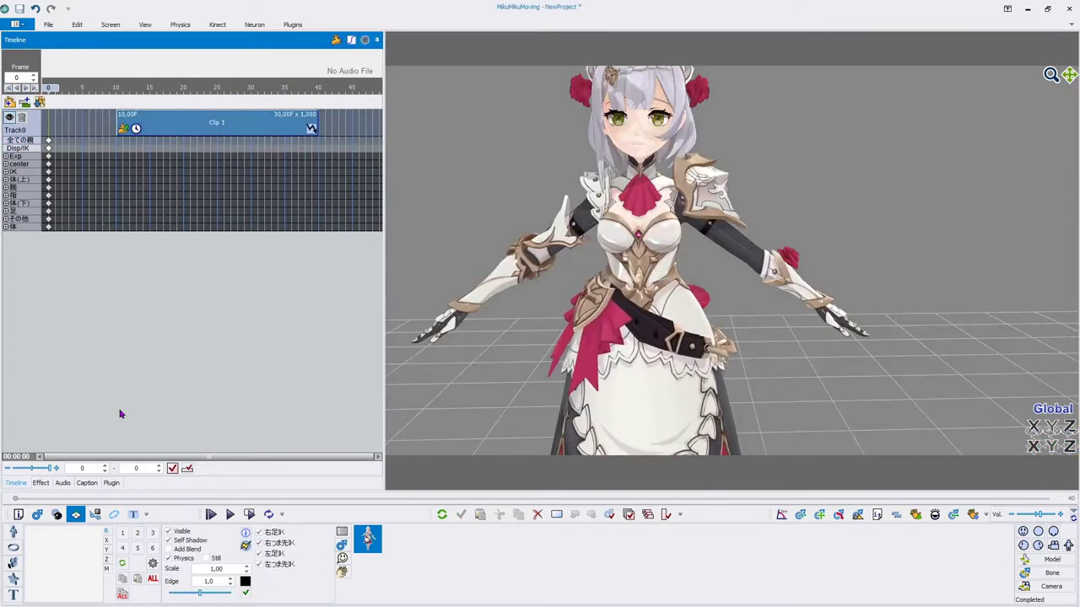
key(space)
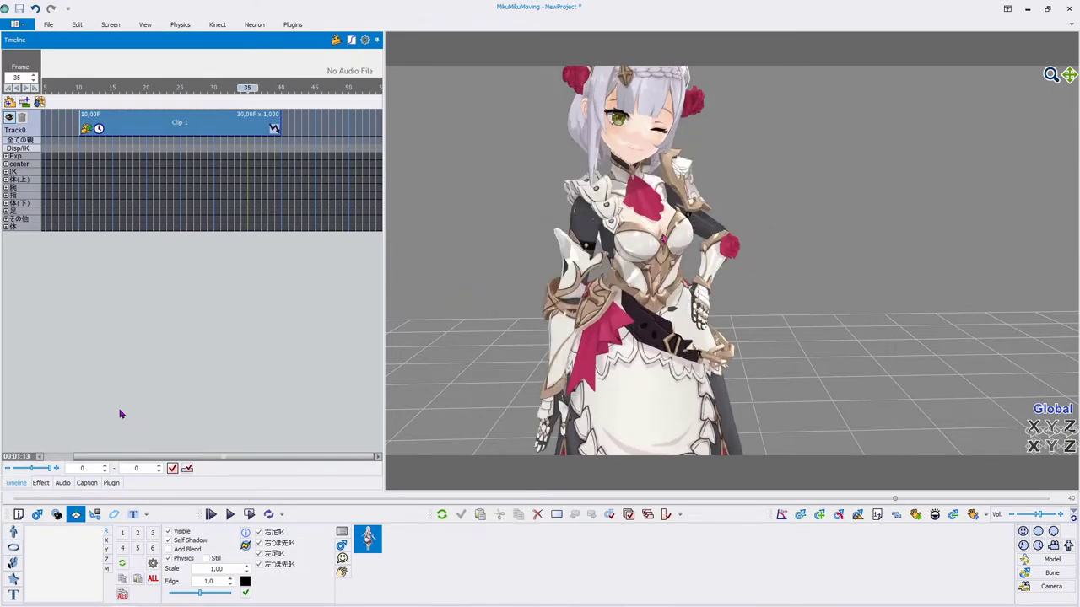
key(space)
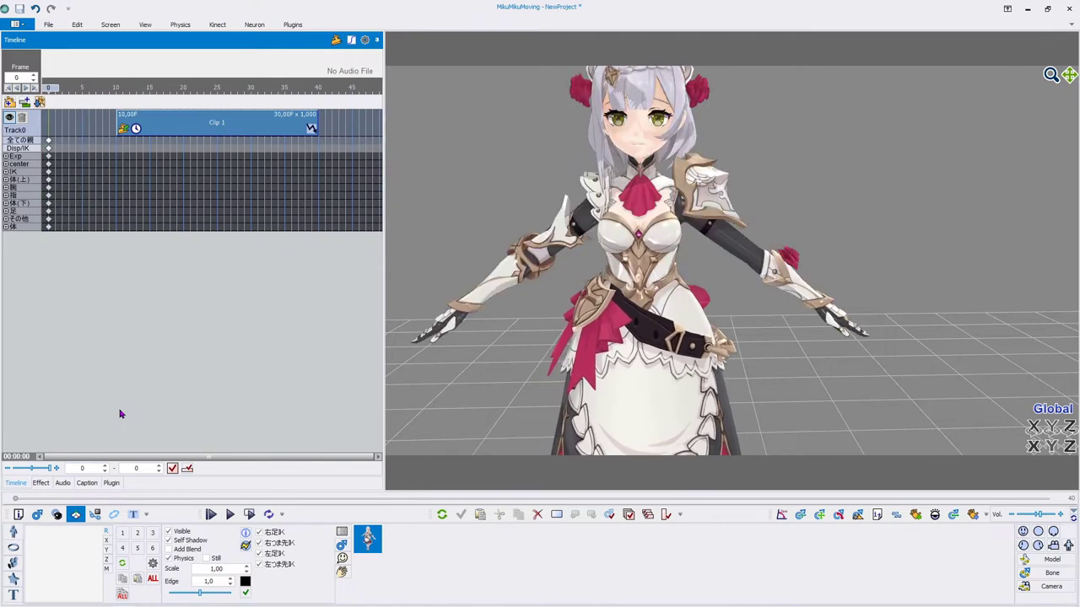
- Drag Clip 1 to earlier frames, shorten it to about 22 frames, and nudge its Start value
drag(158, 123, 118, 211)
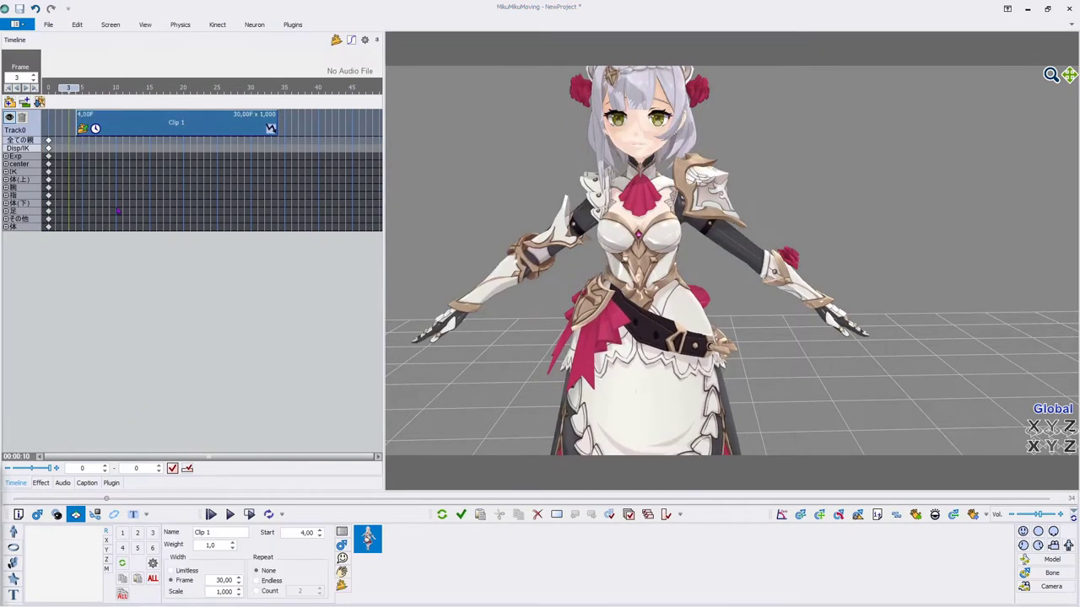
mouse_move(176, 127)
mouse_down()
mouse_move(234, 127)
mouse_move(163, 129)
mouse_move(202, 127)
mouse_move(192, 125)
mouse_up()
drag(294, 114, 256, 150)
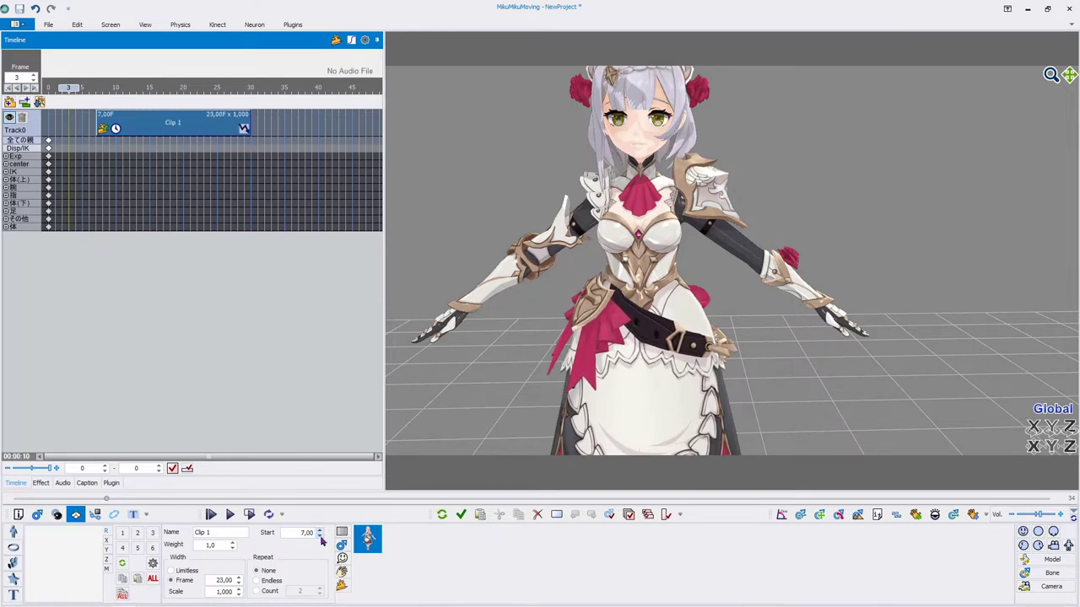
click(320, 534)
click(320, 535)
click(319, 534)
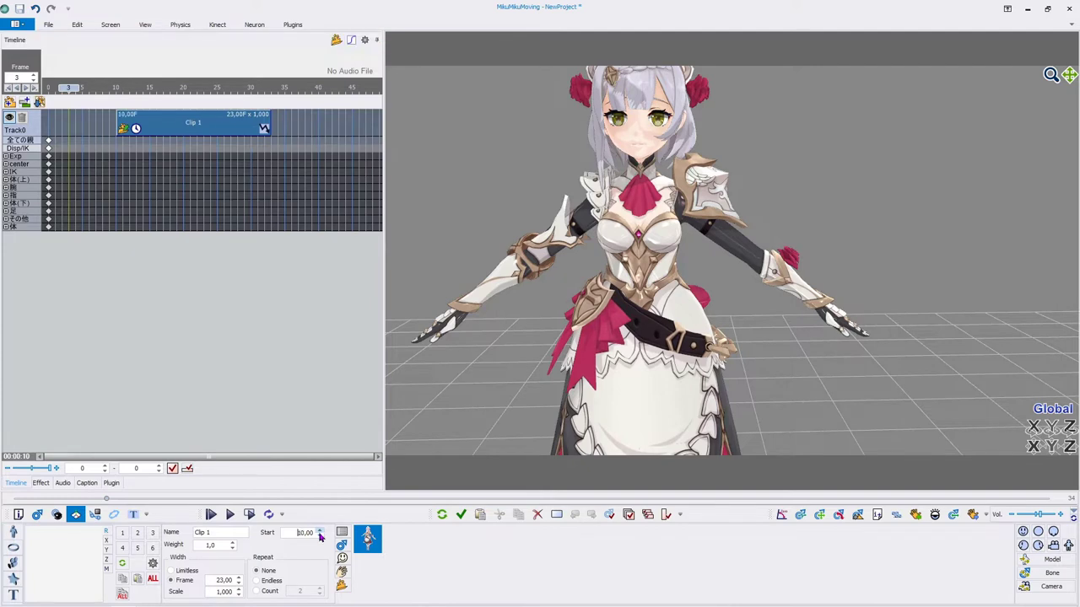
- Restore Clip 1 to a 30-frame width, try a repeat count, then set Repeat to None
click(239, 579)
click(238, 578)
click(238, 578)
click(238, 579)
click(239, 579)
click(239, 579)
click(238, 579)
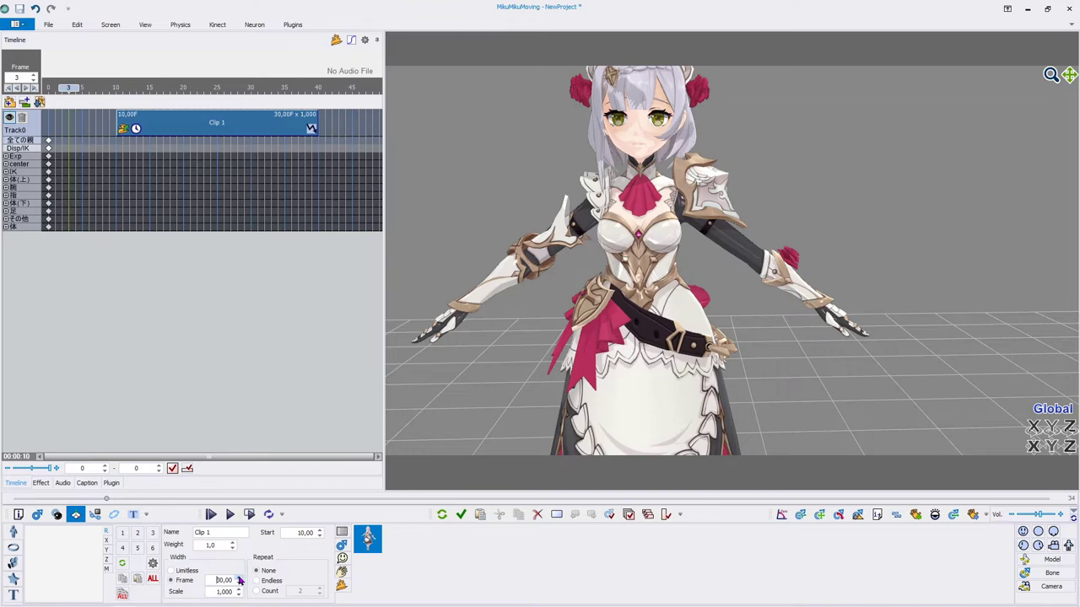
click(258, 591)
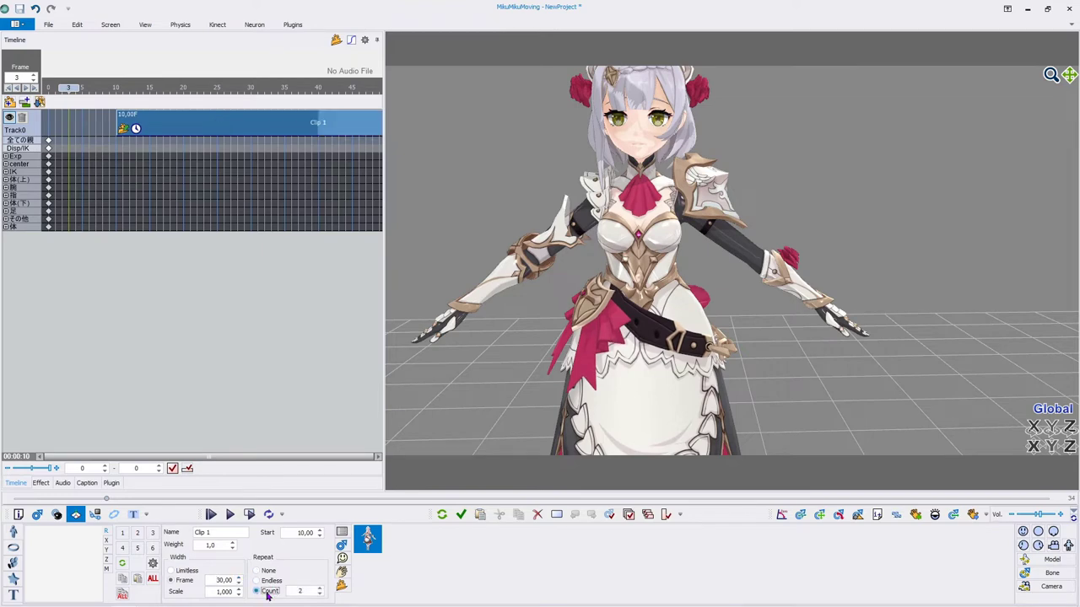
click(257, 571)
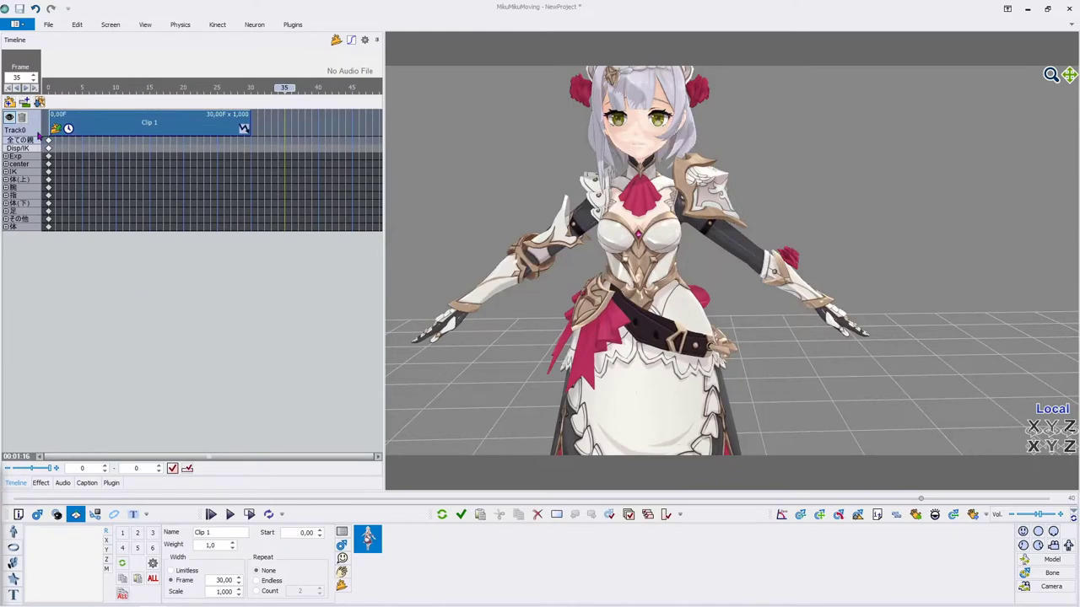
- Add a new motion clip at frame 35, return to frame 0, and add a second track
click(12, 103)
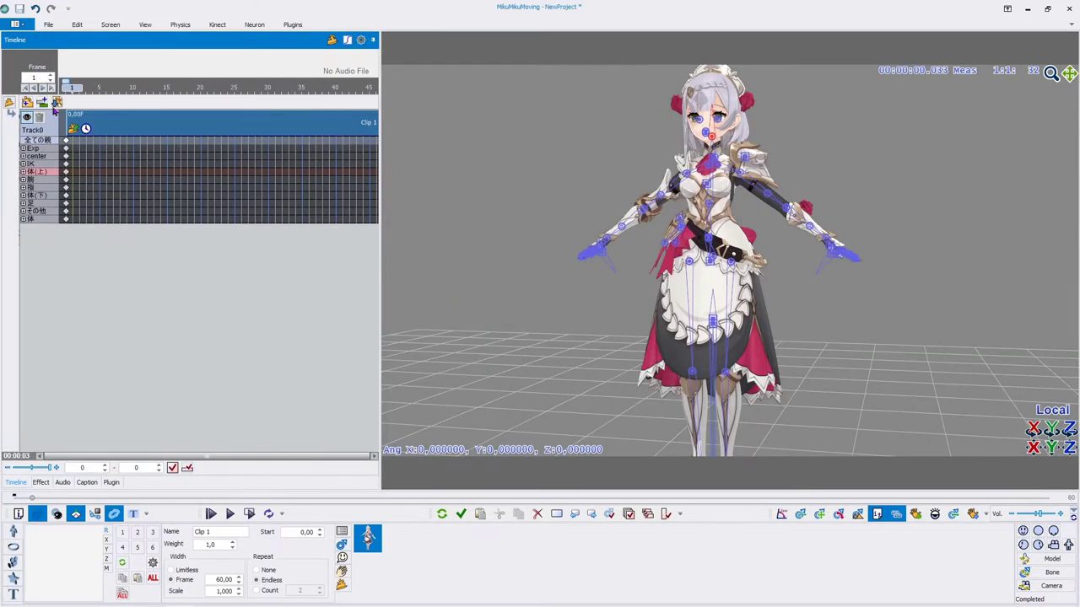
click(79, 128)
click(42, 107)
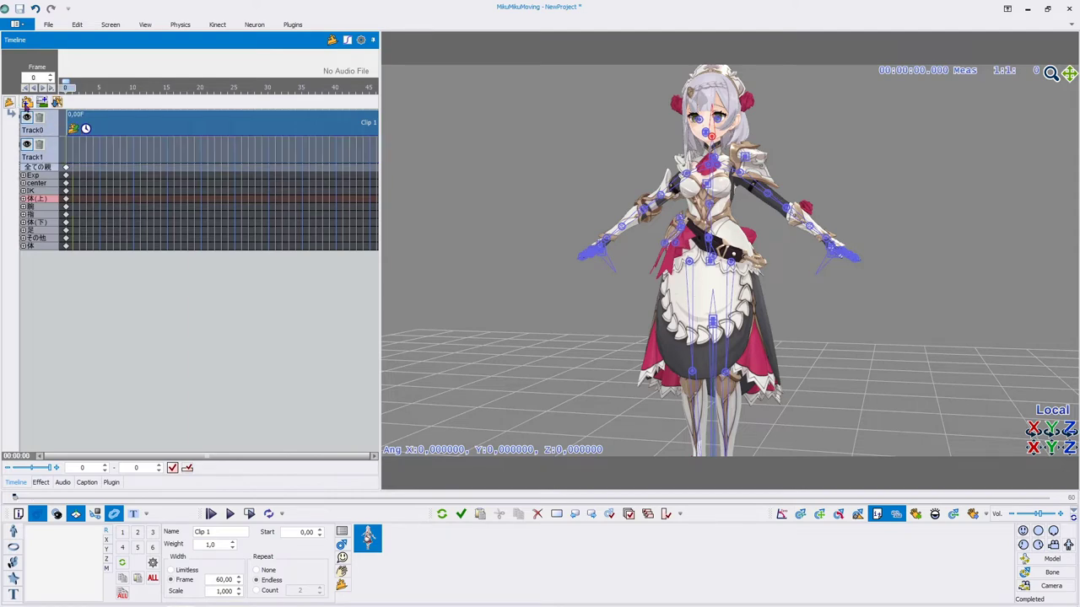
- Add Clip 2 on Track1, then delete Track0 and its clips, confirming the warning
click(27, 102)
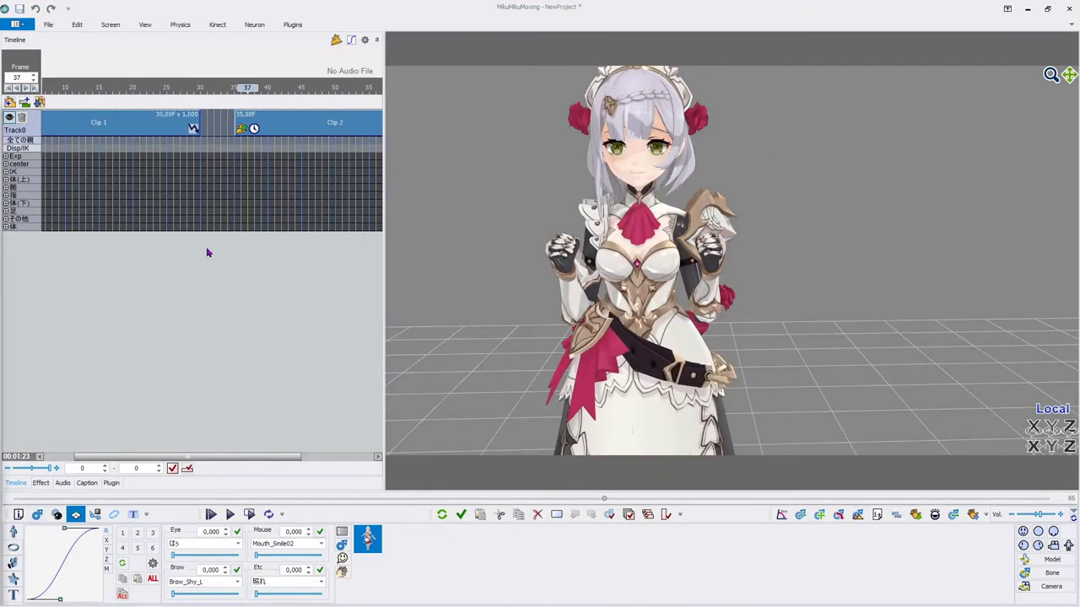
click(20, 122)
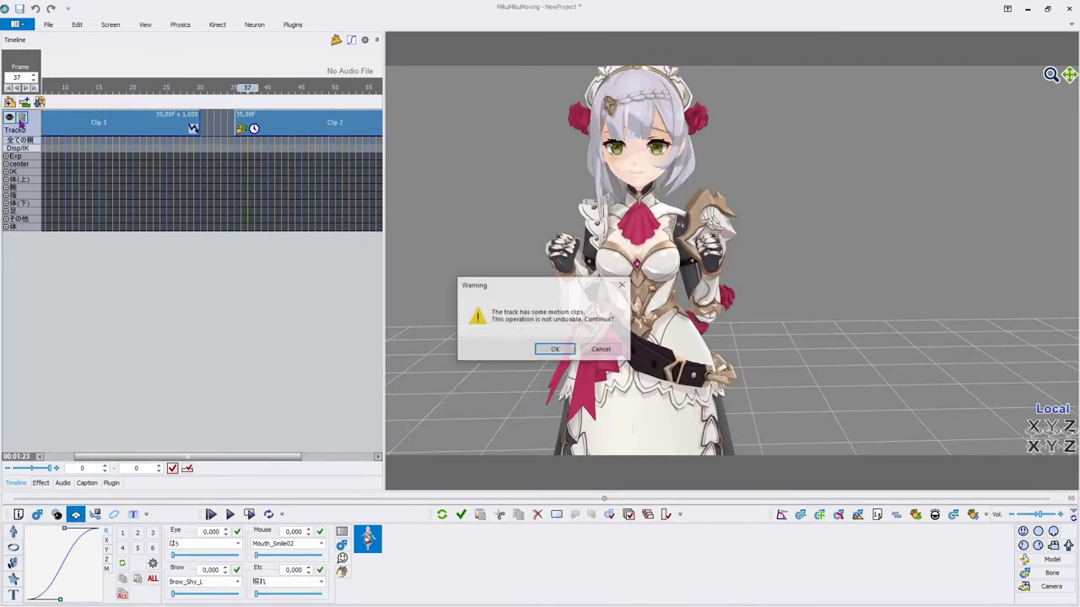
click(561, 353)
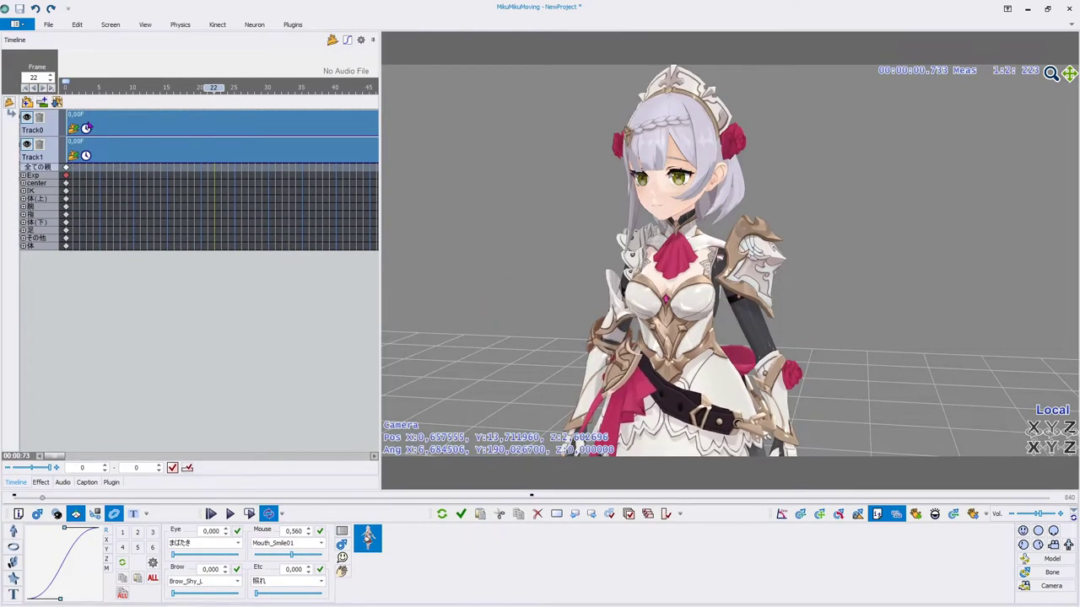
double_click(76, 133)
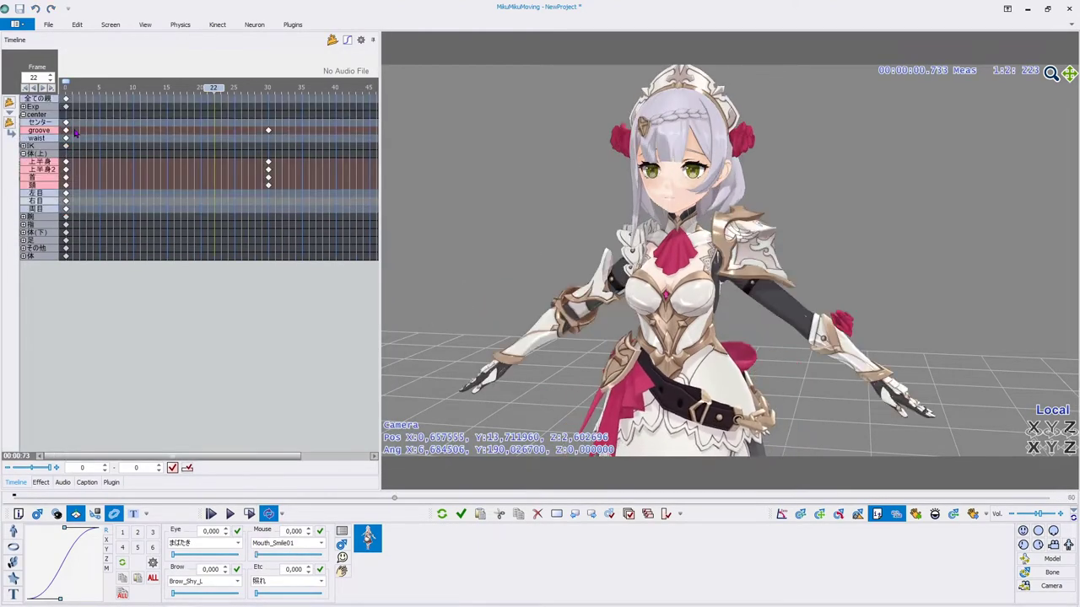
click(10, 124)
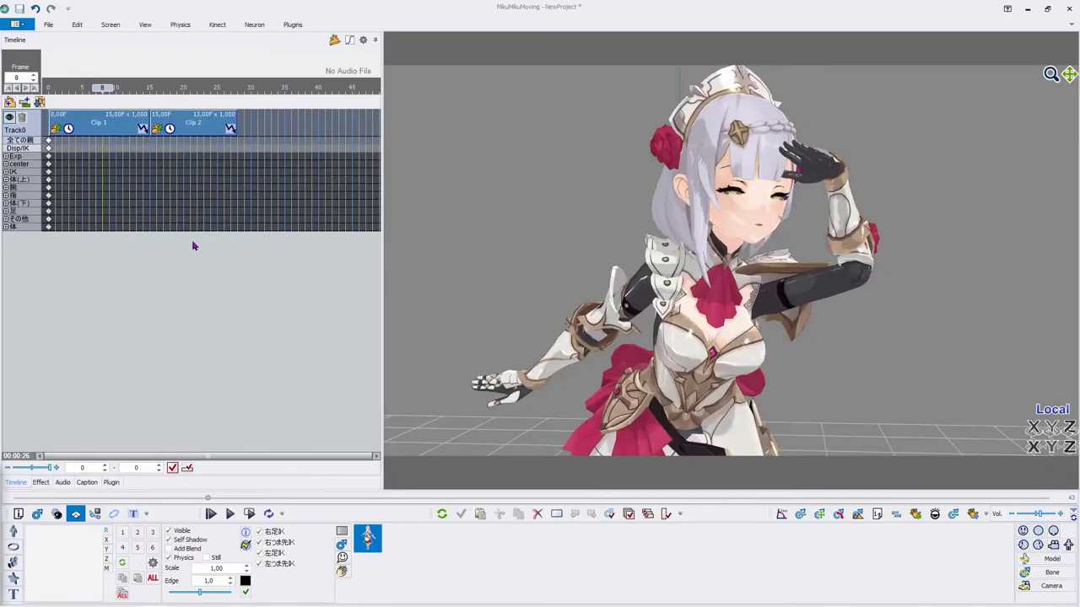
- Paste a copy of Clip 1 as Clip 1(1) at frame 28 and preview the joined poses
click(110, 134)
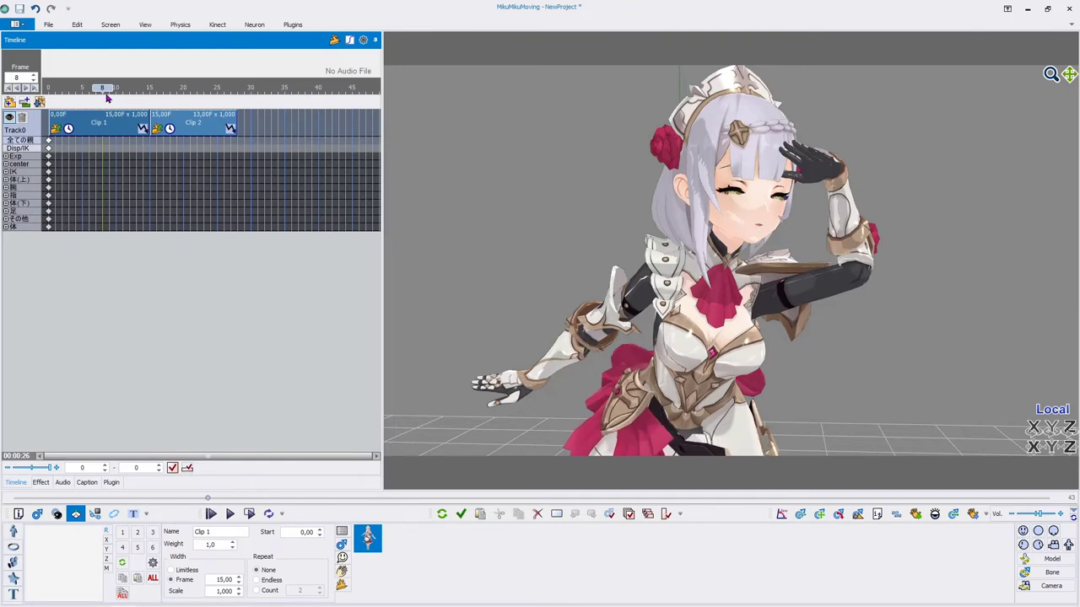
drag(107, 98, 252, 91)
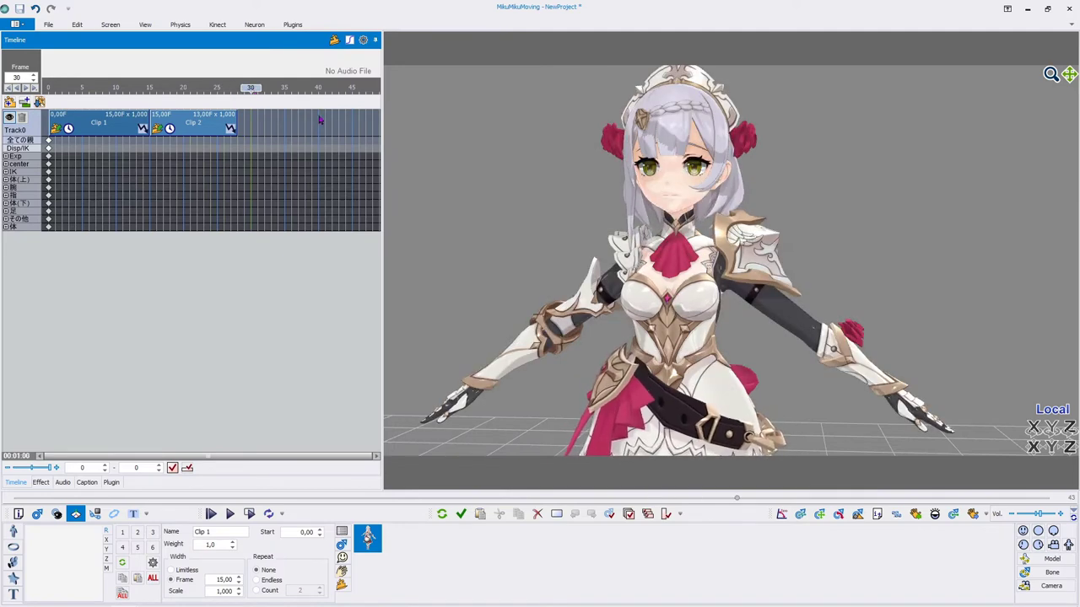
key(ctrl+v)
drag(285, 124, 271, 124)
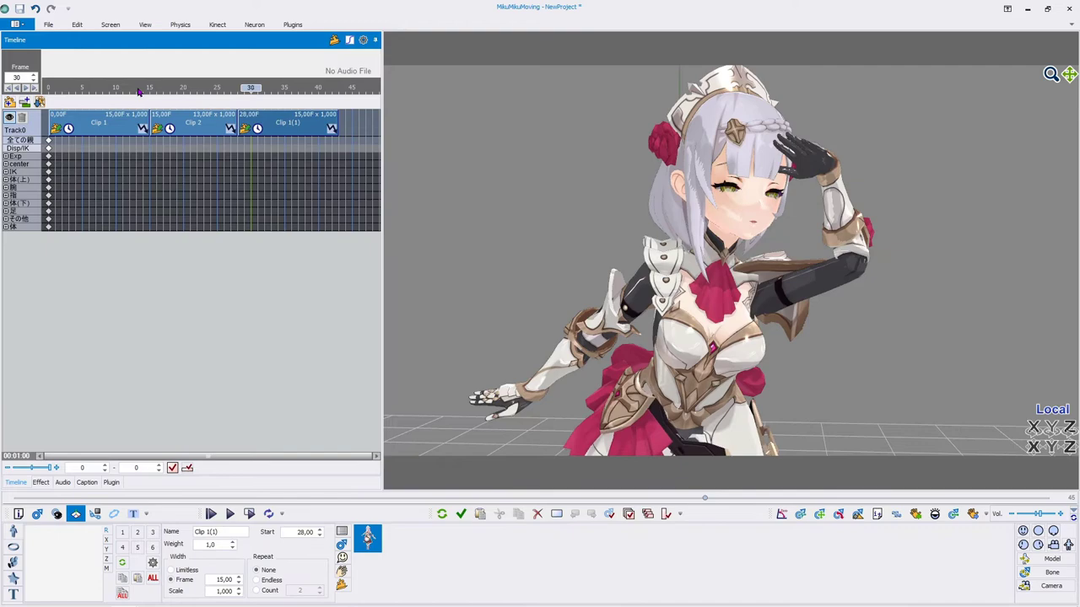
drag(139, 91, 270, 94)
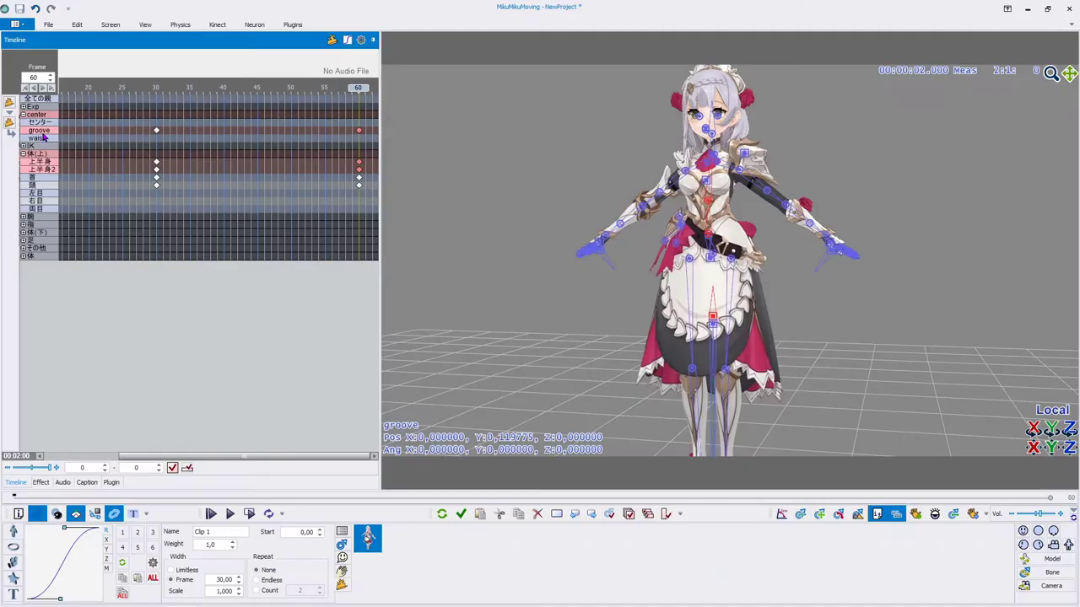
- Select the keyframes at frame 60 and play back the animation
drag(324, 105, 355, 228)
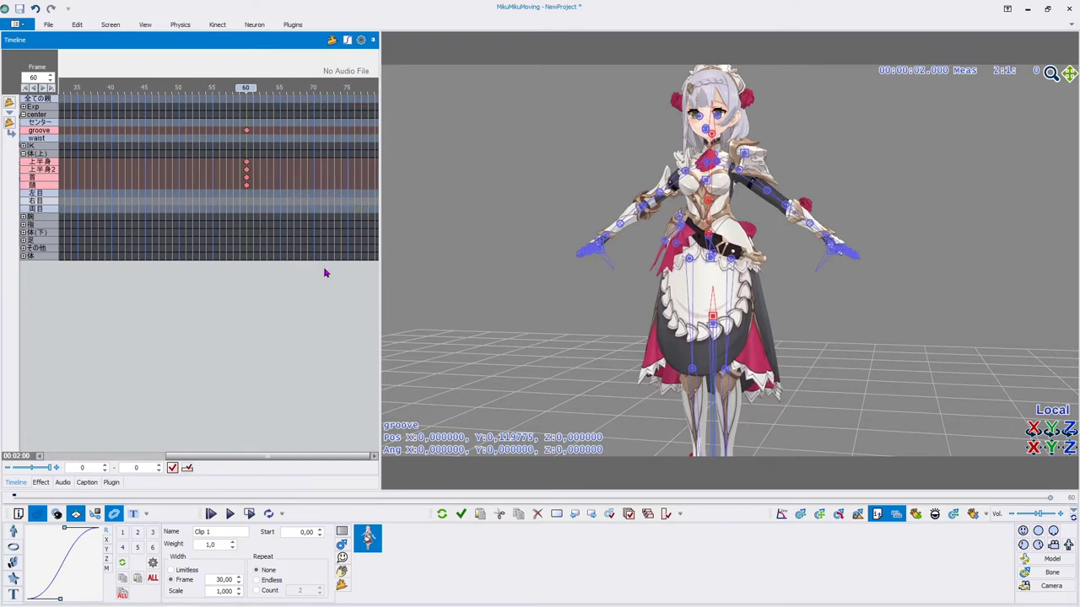
click(577, 193)
key(space)
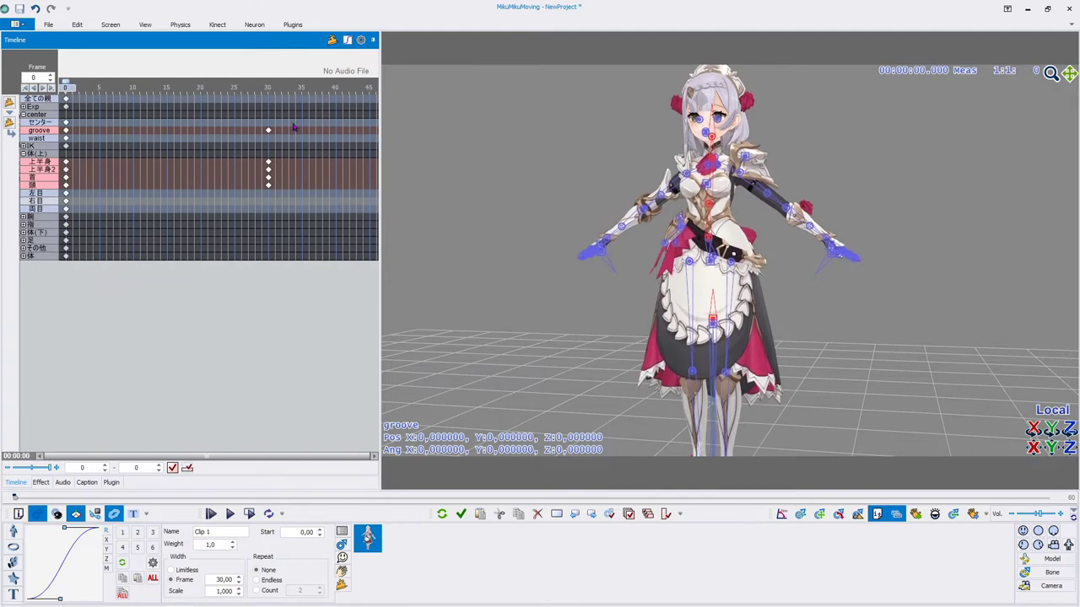
- In clip view, lengthen Clip 1 to 60 frames and set Repeat to Endless
click(10, 125)
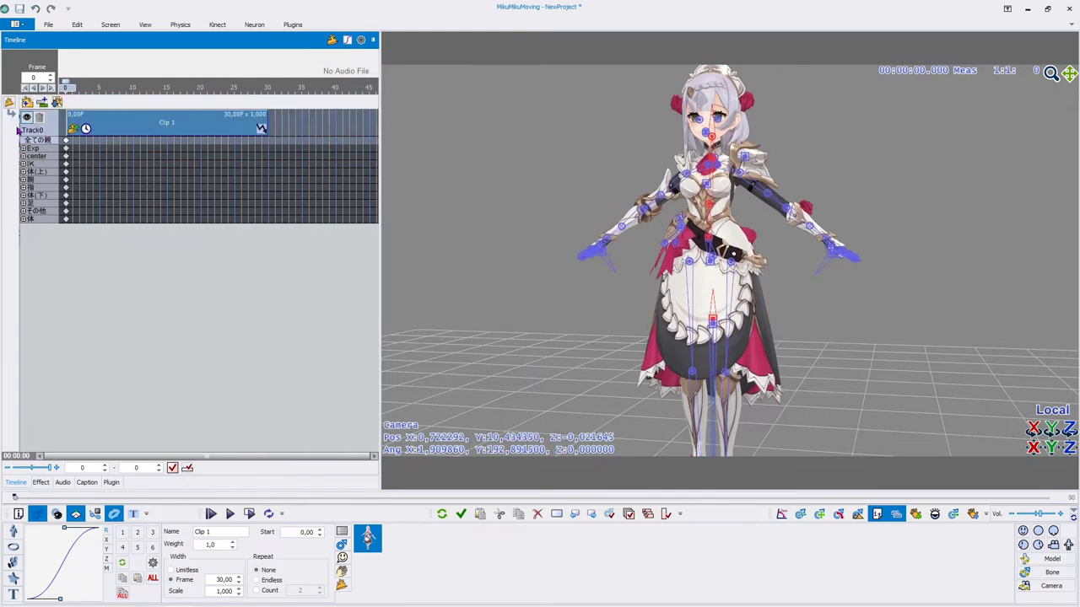
drag(266, 114, 111, 123)
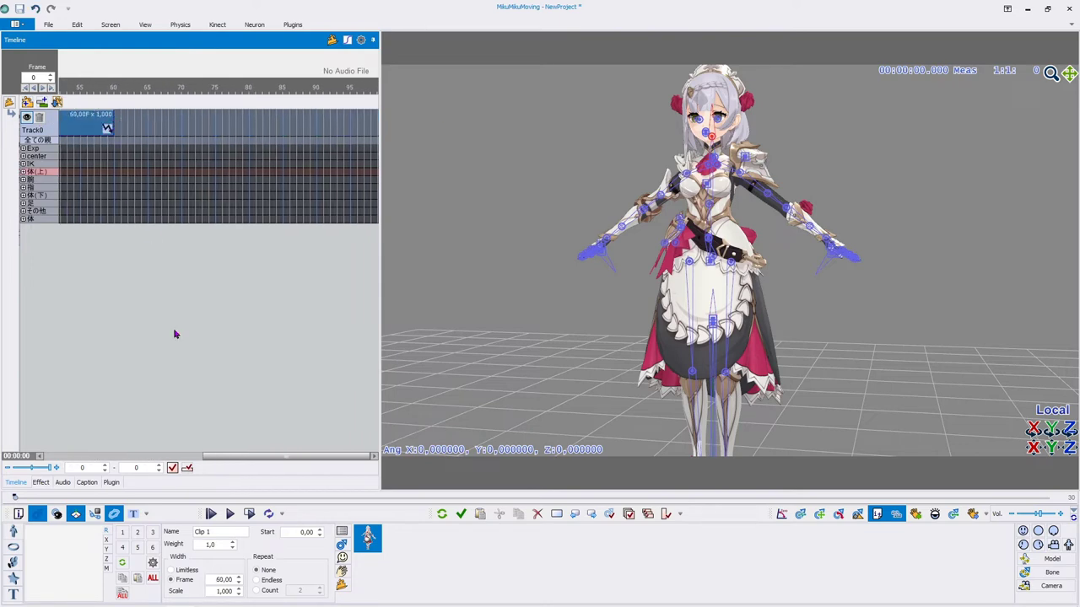
click(266, 574)
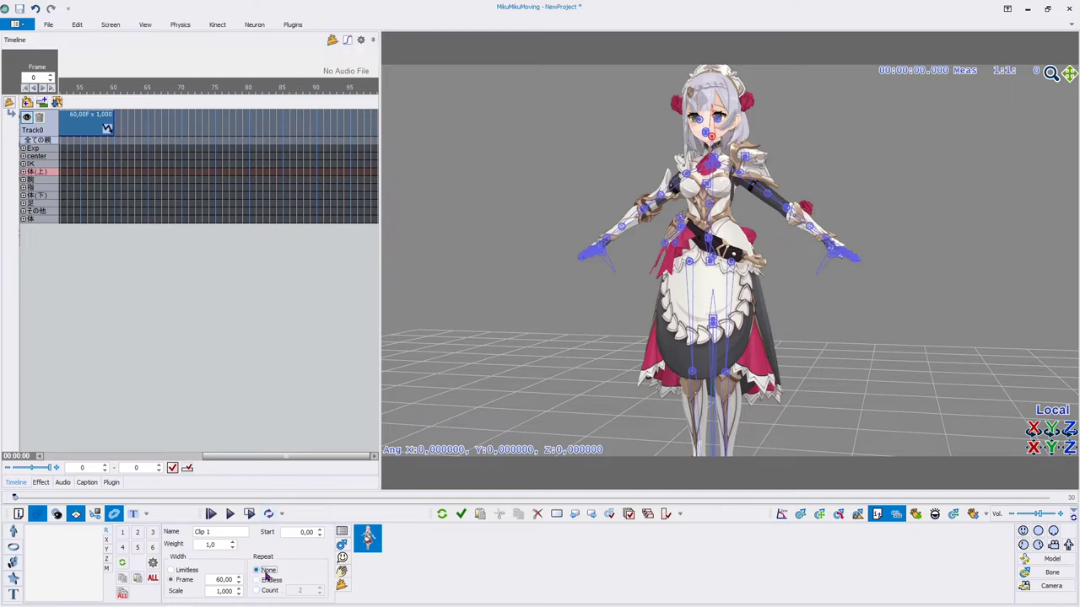
click(260, 581)
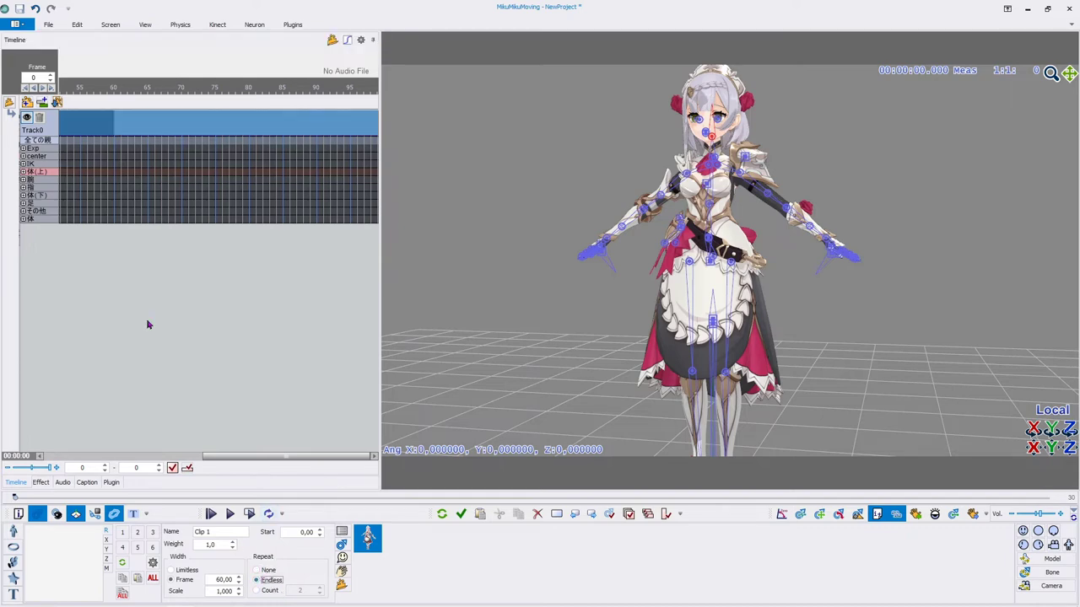
click(26, 100)
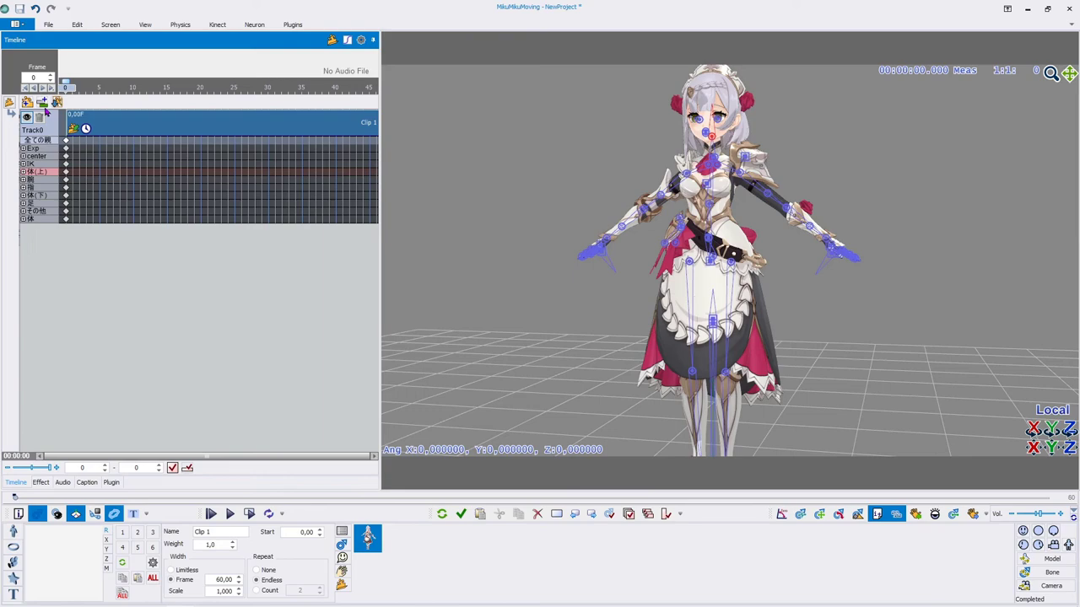
- Add Track1 under Track0 and create a 30-frame Clip 2 on it from frame 0
click(50, 123)
click(27, 103)
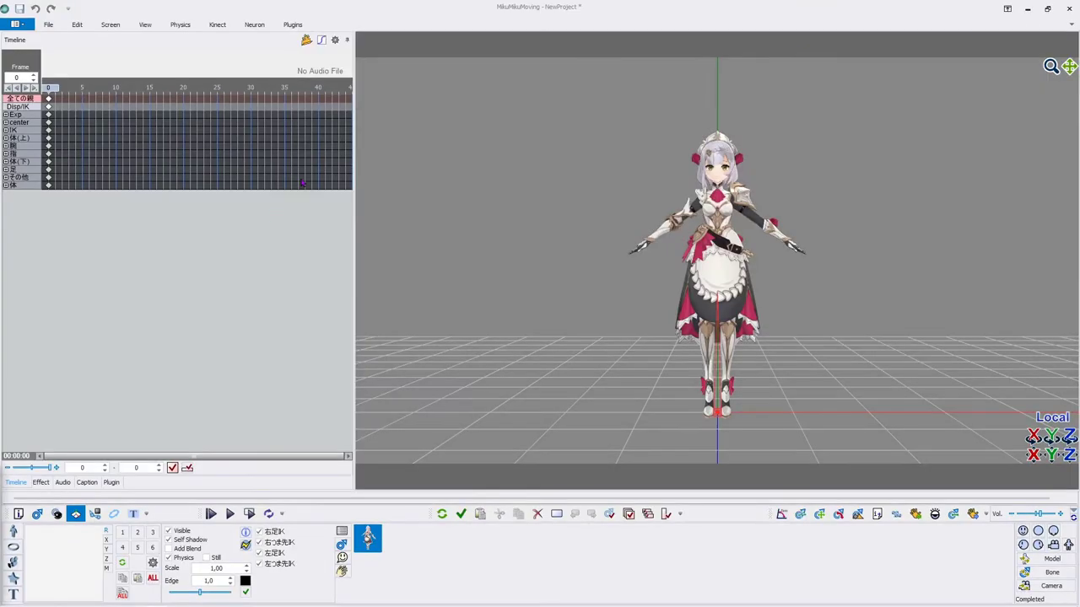
- Shorten Clip 1 on Track0 from 30 to 10 frames
click(306, 40)
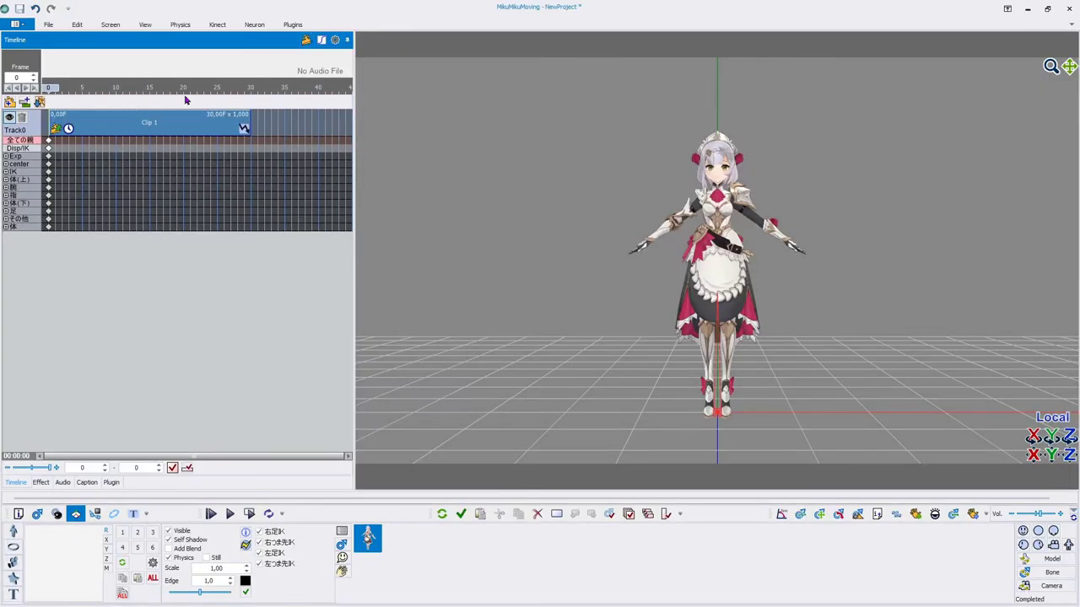
double_click(186, 99)
click(306, 40)
drag(267, 117, 136, 118)
- Enter Clip 1 and select the 体(上) upper-body bone to key its pose
double_click(80, 142)
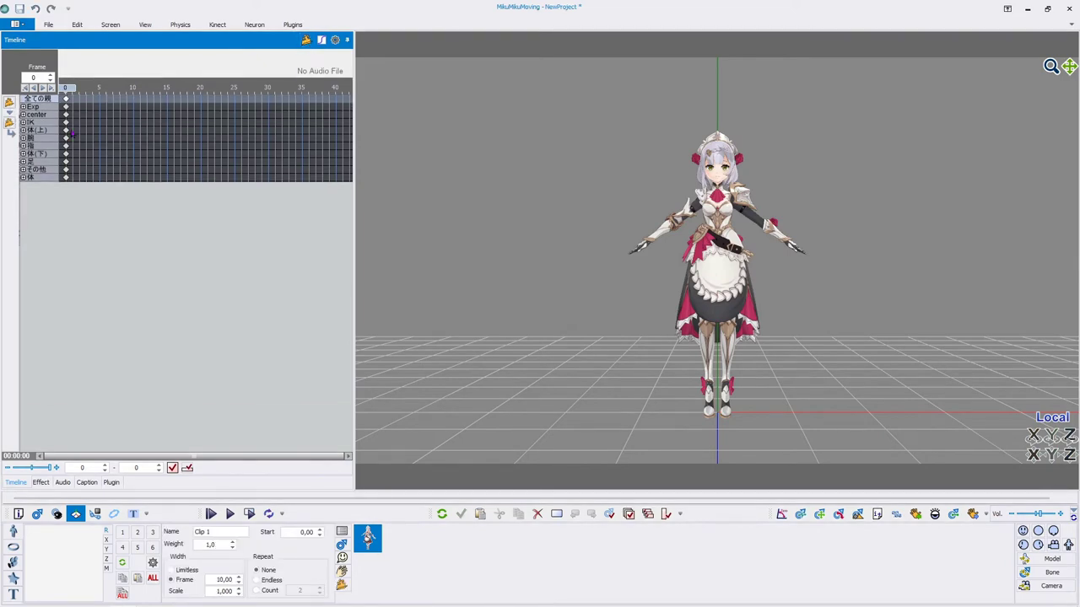
scroll(788, 289, up, 5)
right_drag(812, 186, 717, 270)
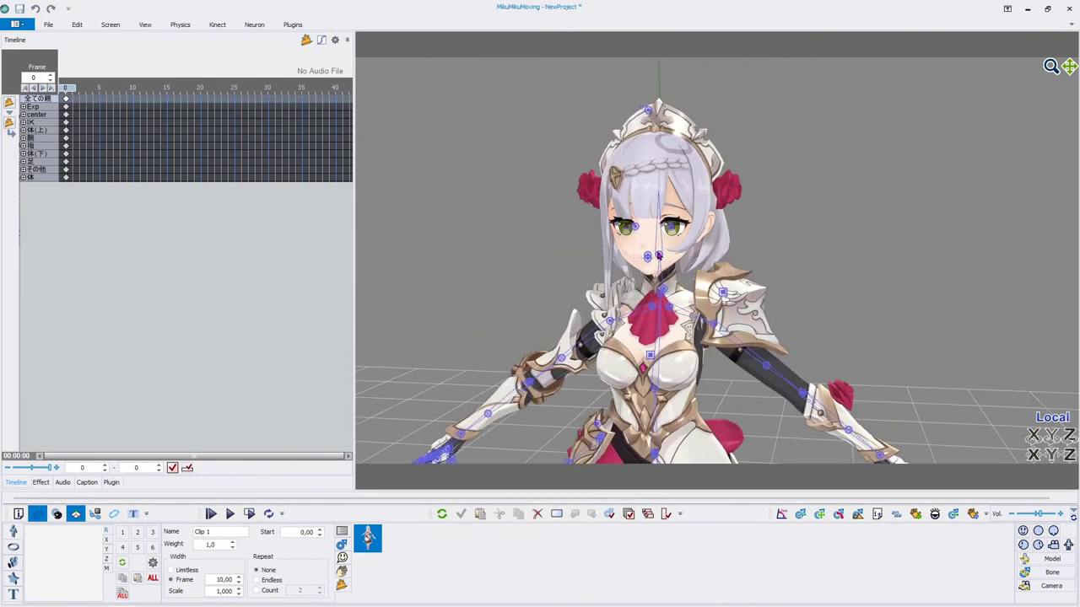
click(658, 294)
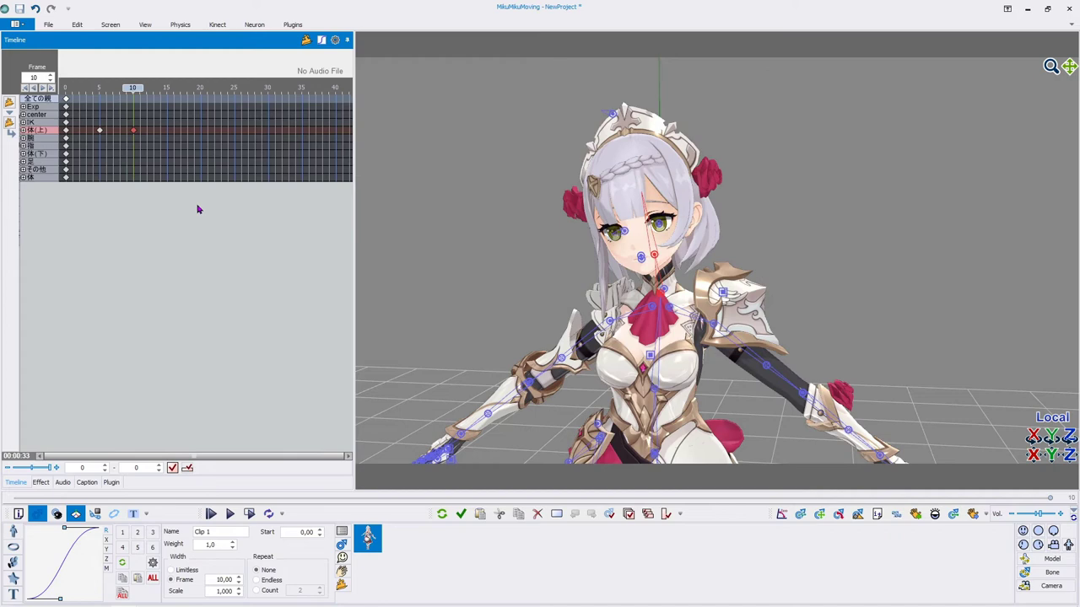
- Back in track view, set Clip 1 to repeat endlessly and jump to an earlier frame
click(9, 123)
click(270, 580)
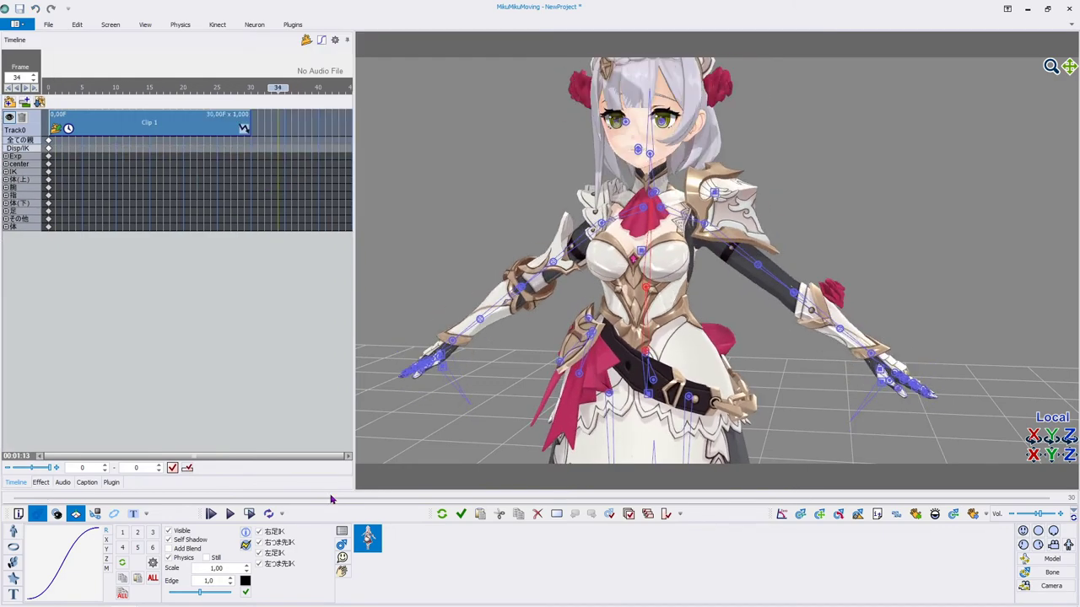
click(237, 87)
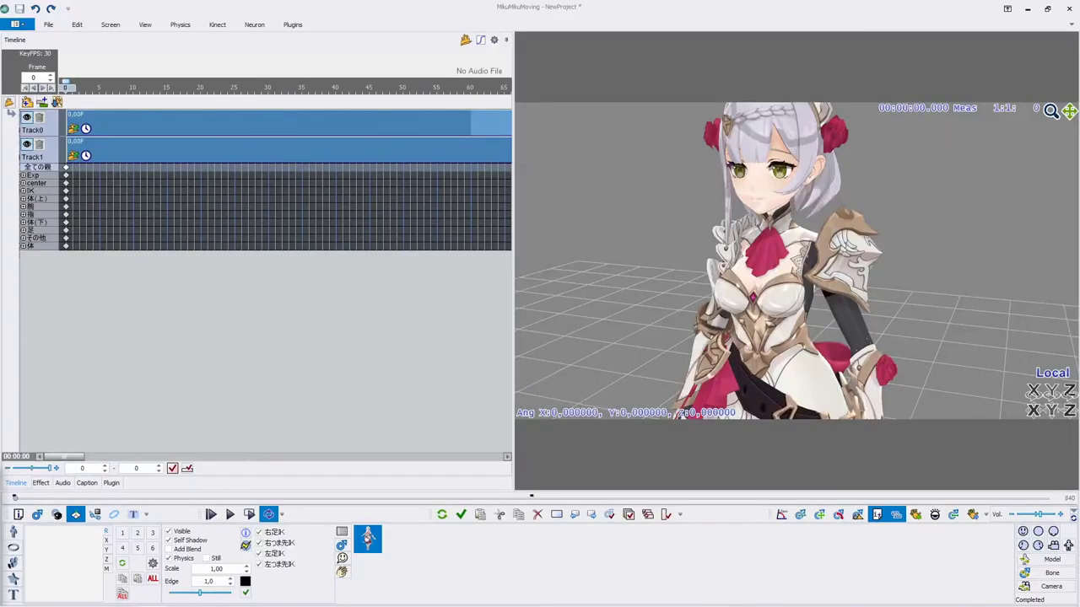
- Open the Time Warp curve for Track0's clip and bend its handles into an S-curve
click(86, 129)
click(463, 347)
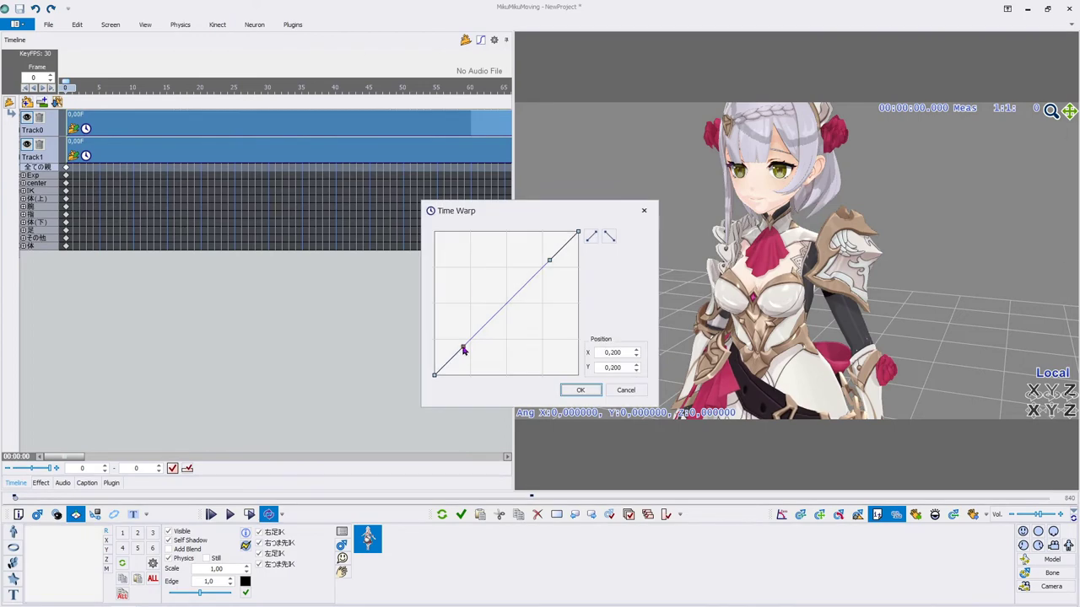
drag(463, 347, 528, 367)
click(549, 262)
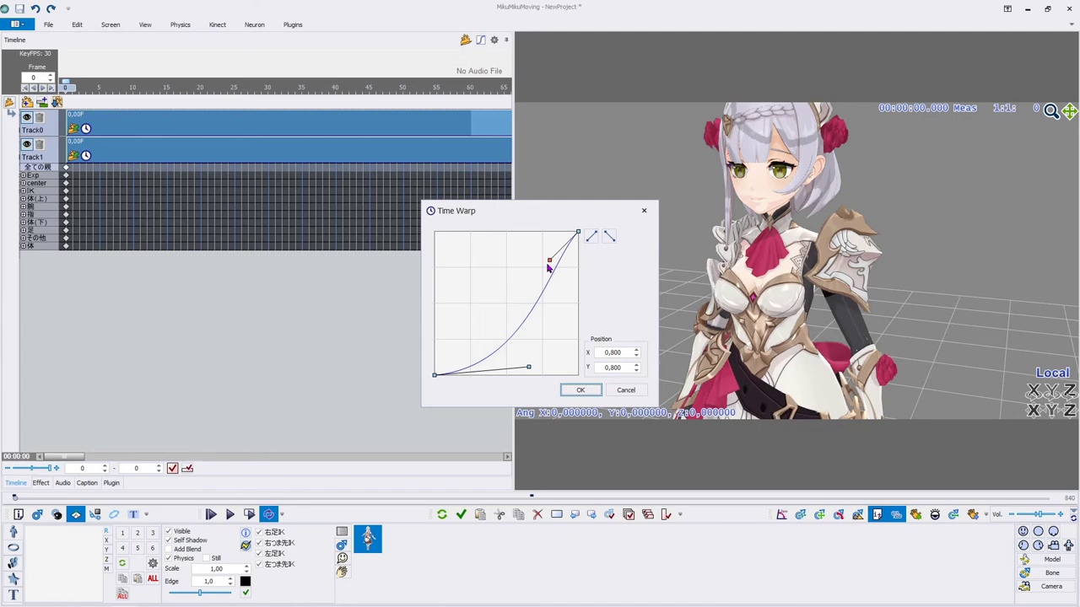
drag(547, 266, 506, 258)
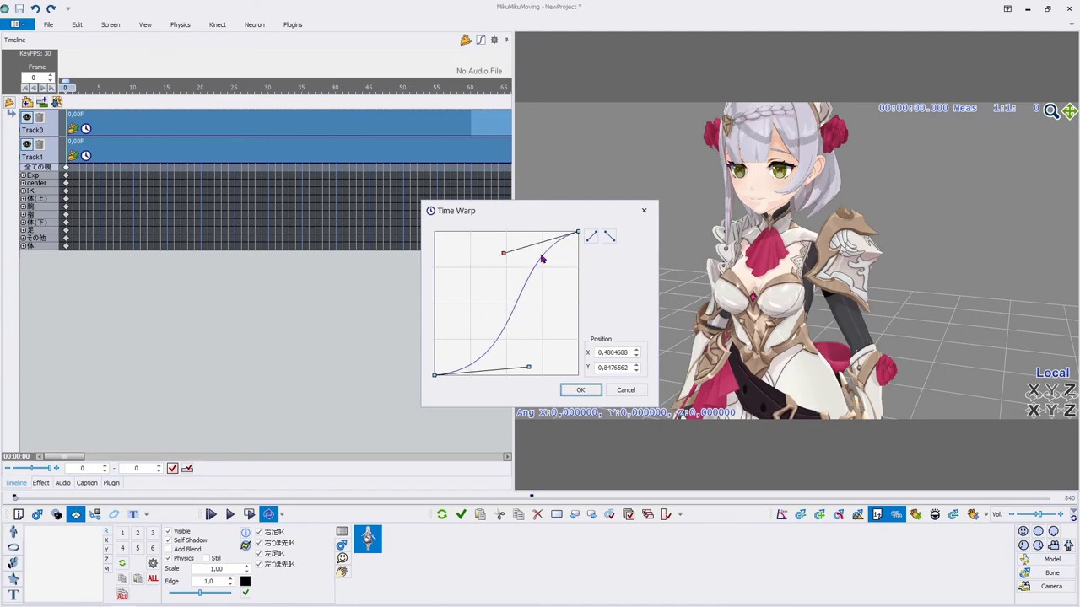
- Adjust the curve endpoints, then apply a reversed, descending linear curve and confirm with OK
click(577, 233)
mouse_move(578, 234)
mouse_down()
mouse_move(576, 296)
mouse_move(578, 253)
mouse_up()
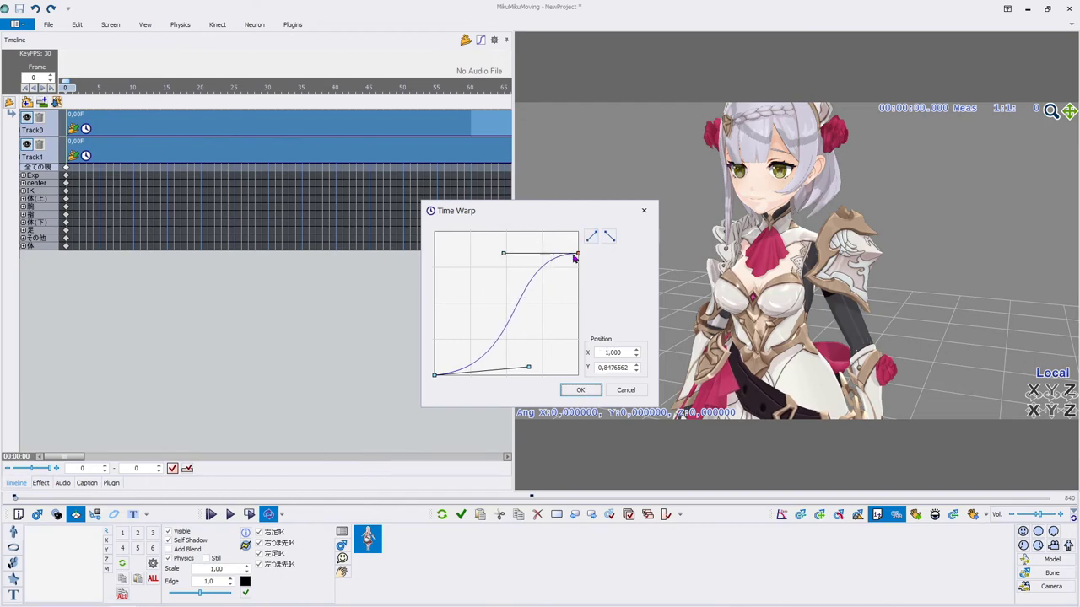
drag(432, 377, 428, 314)
click(591, 238)
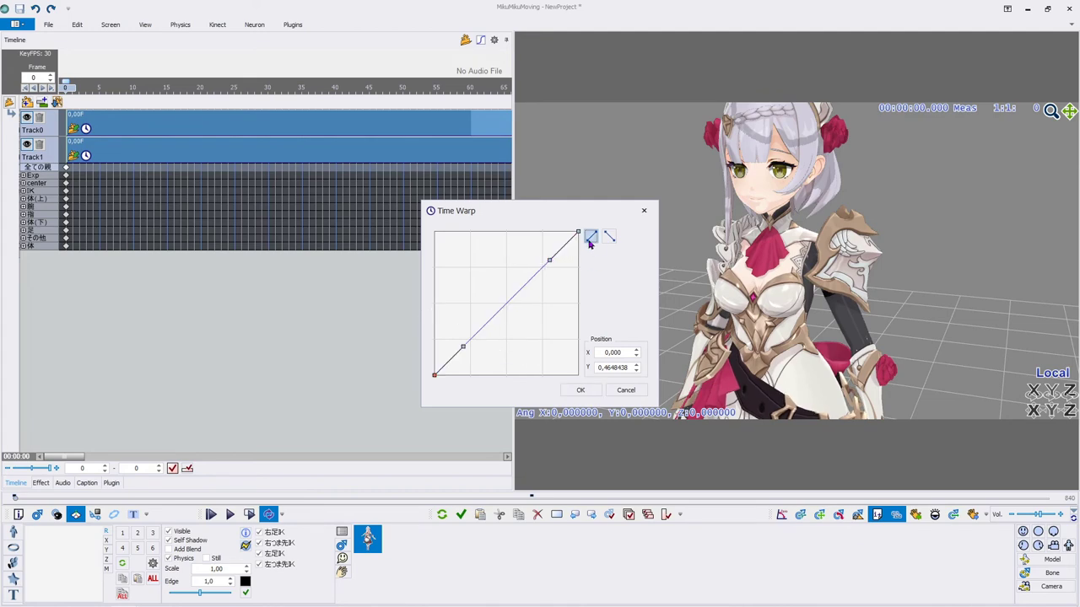
click(609, 237)
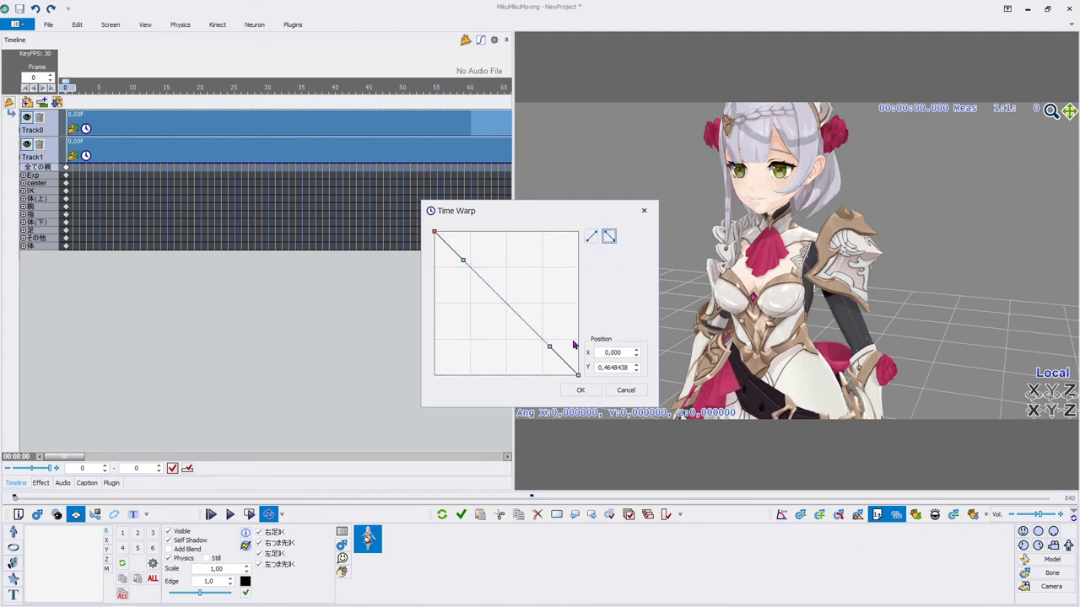
click(581, 391)
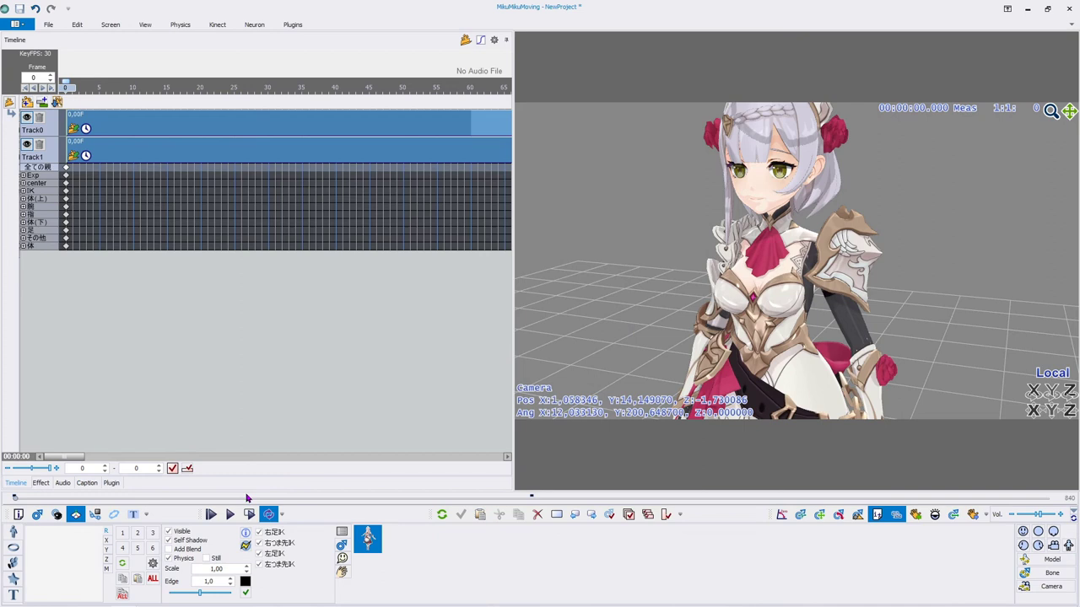
- Start playback to watch the model animate through the warped, two-track clips
click(252, 513)
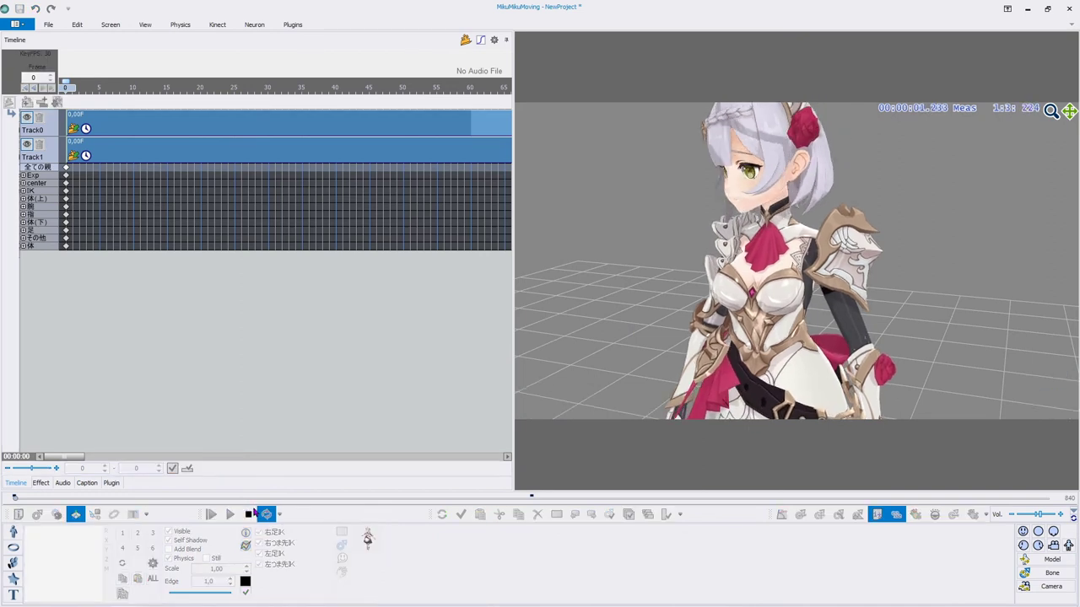